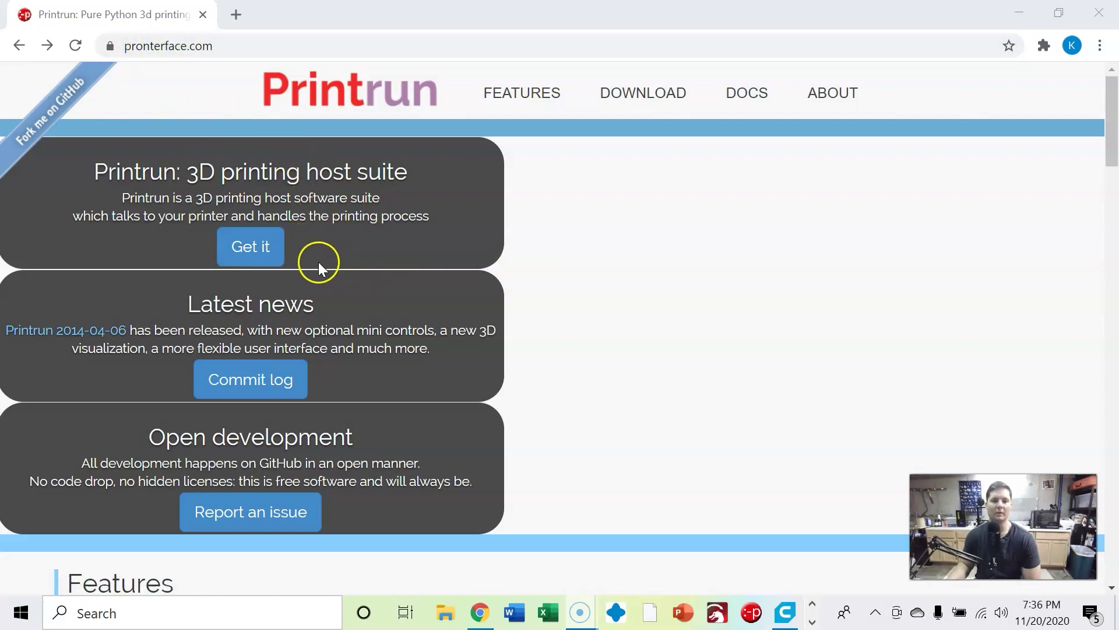
Open the latest Printrun release on GitHub from the site's download section and go to its downloadable assets
click(253, 251)
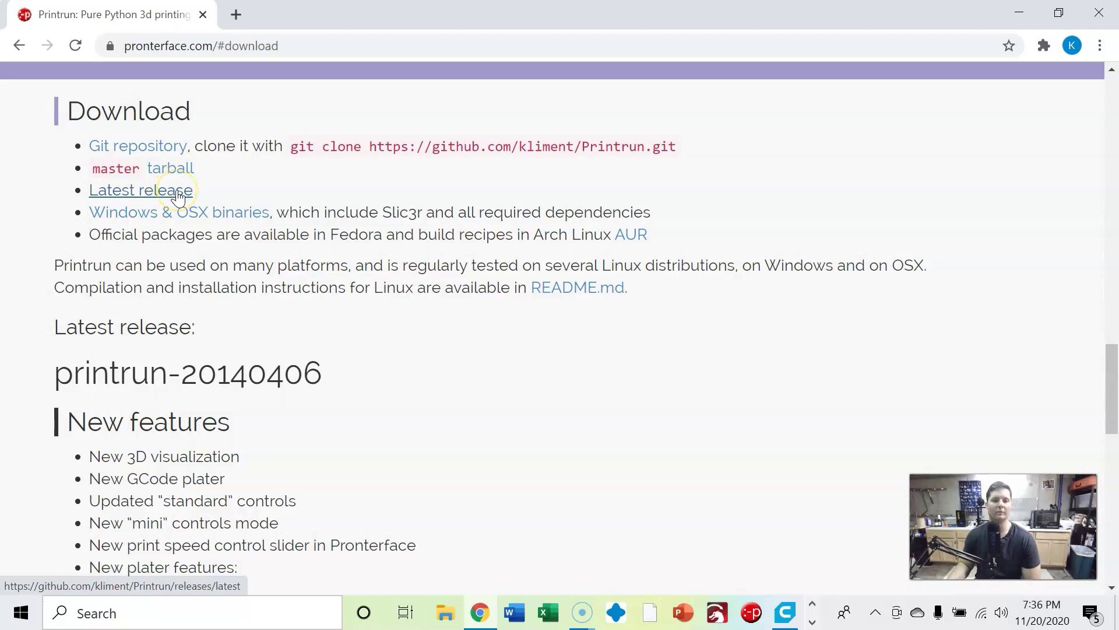
click(178, 195)
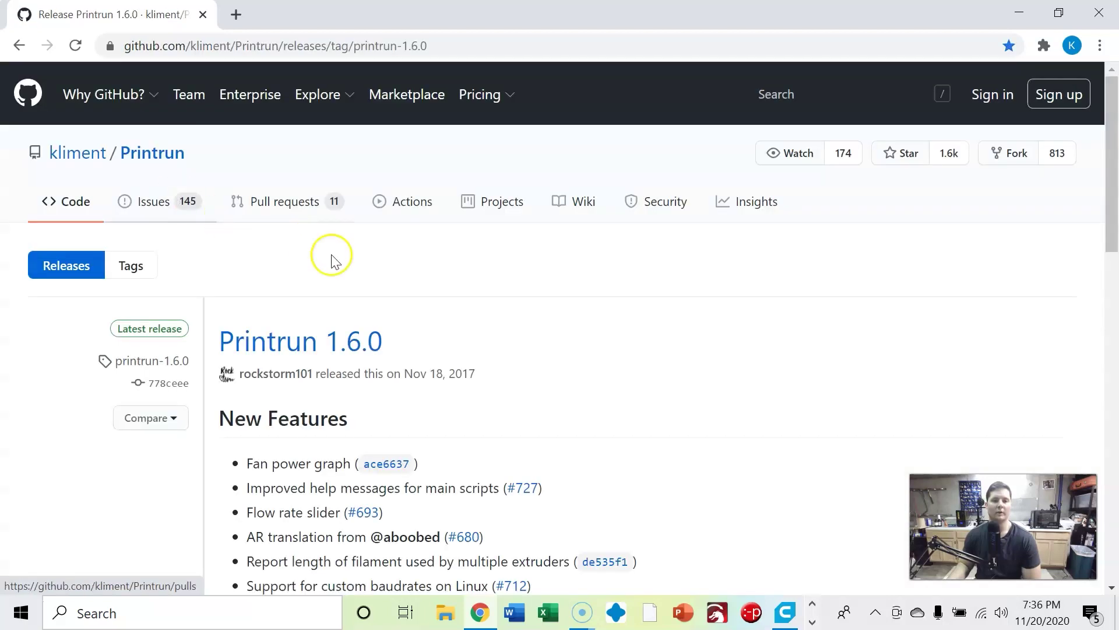
scroll(408, 309, down, 10)
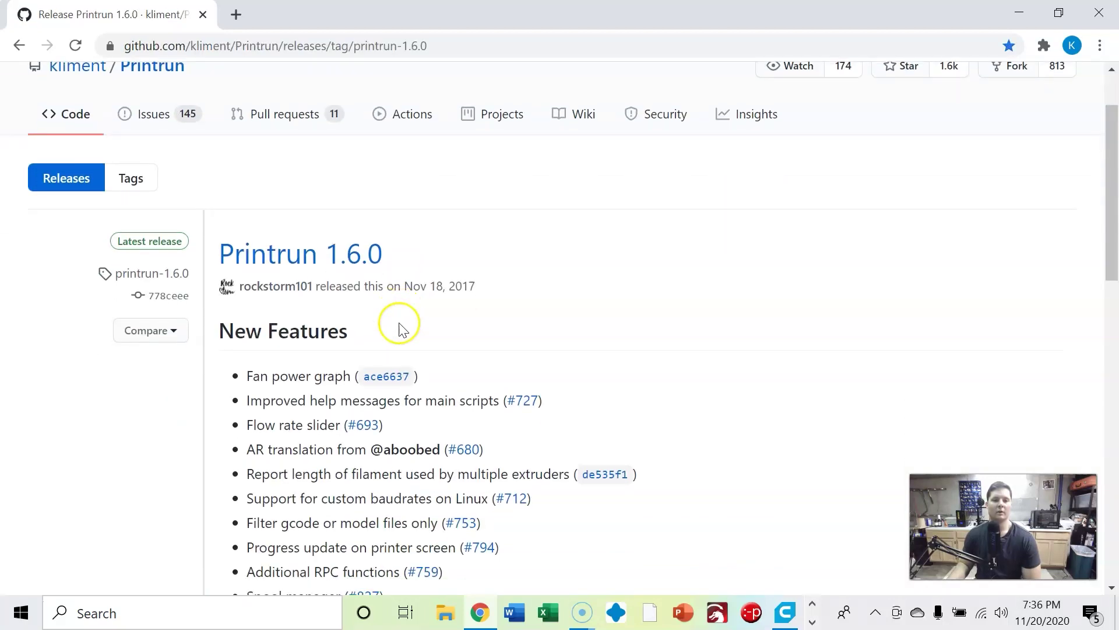
scroll(400, 321, down, 7)
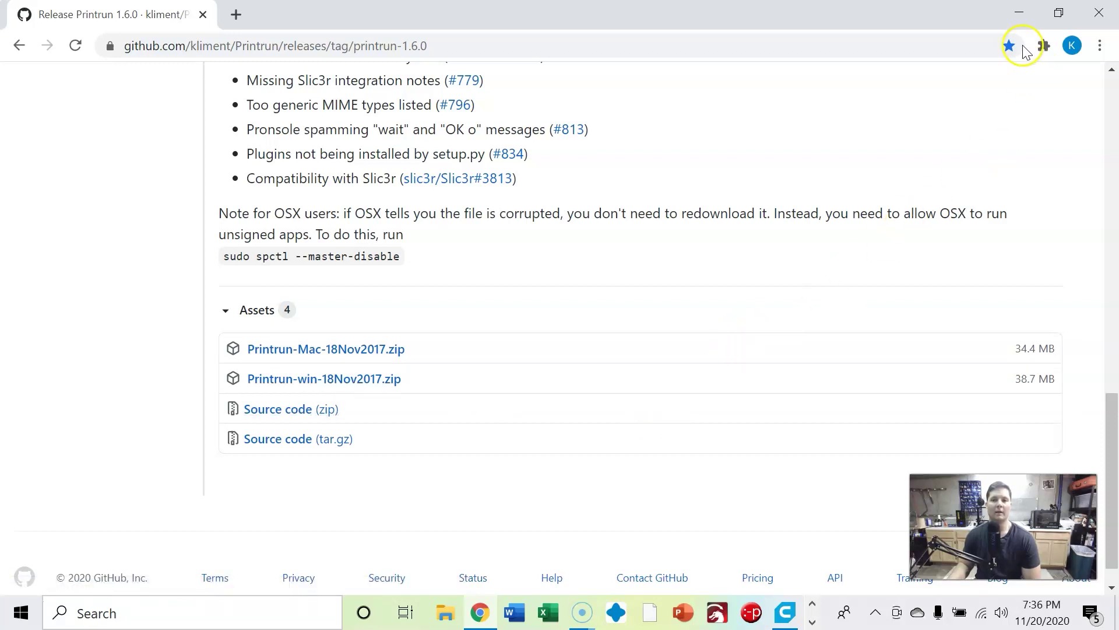
Switch to the desktop and launch pronterface from the nested Printrun-win-18Nov2017 folder
click(1021, 12)
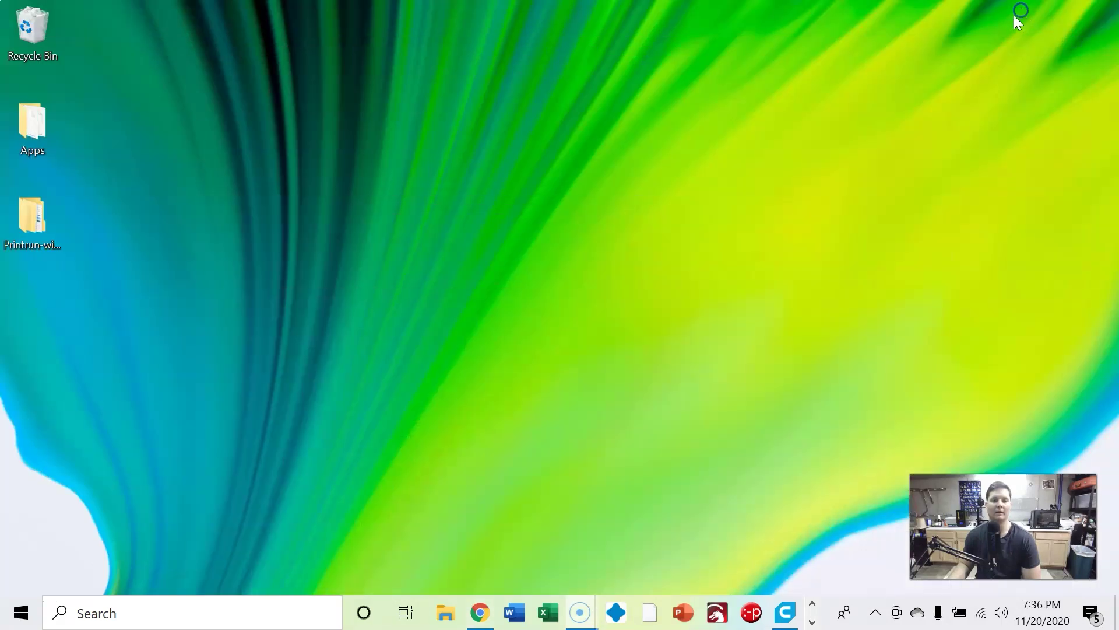
double_click(39, 214)
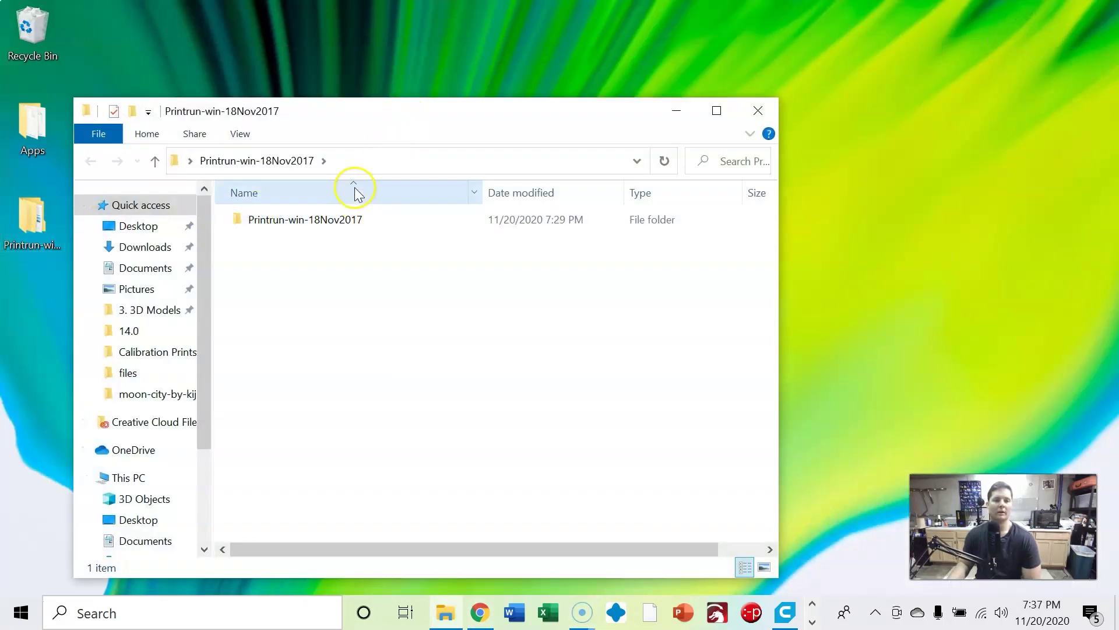
double_click(307, 227)
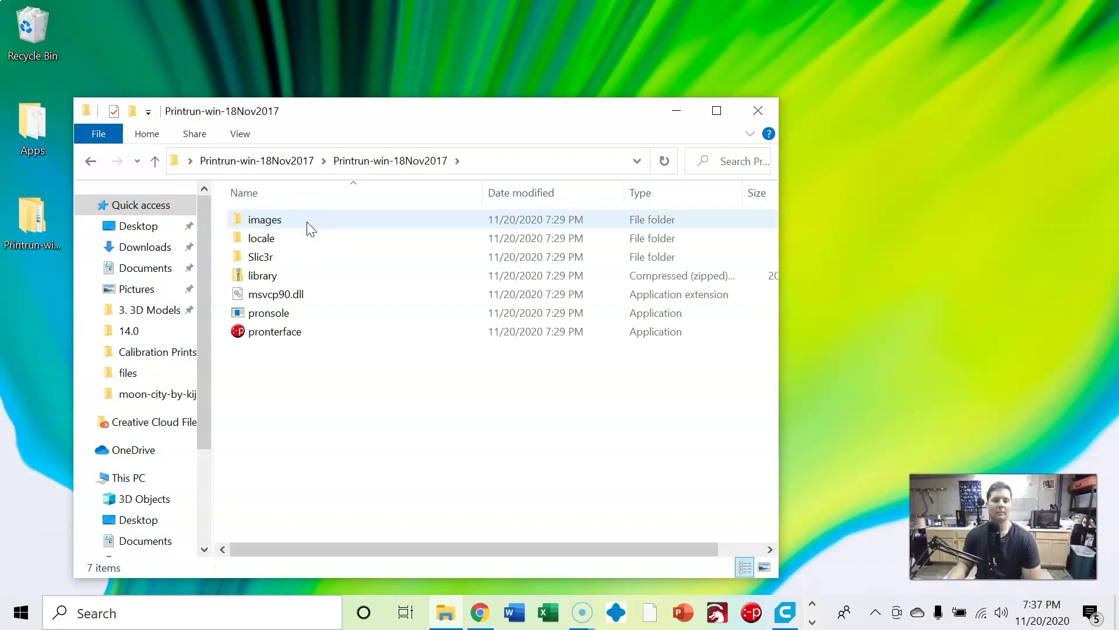
double_click(294, 333)
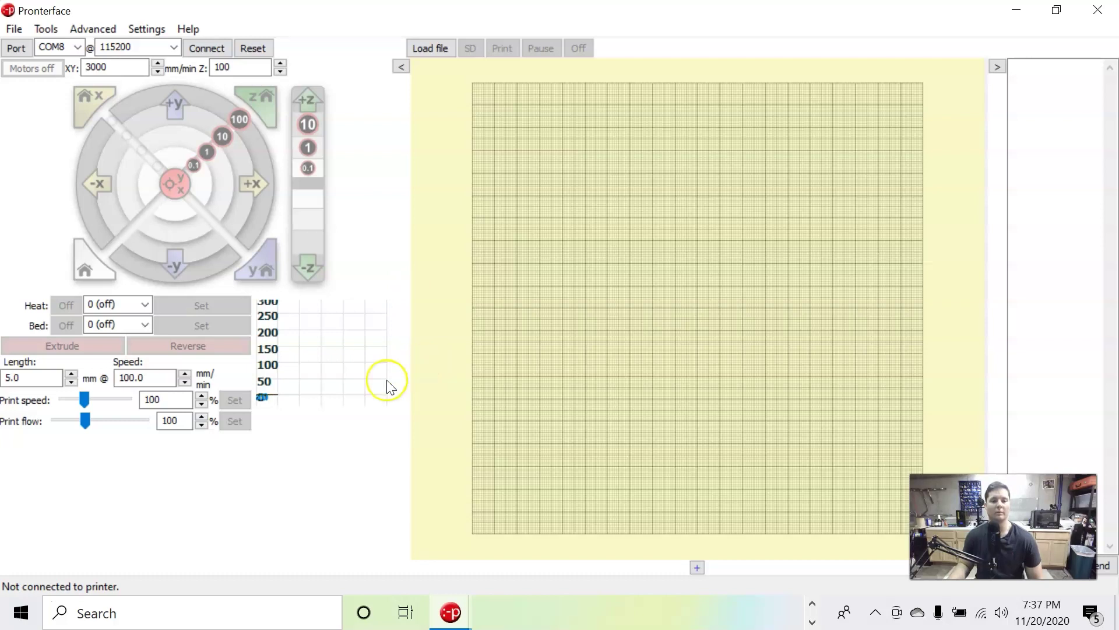
Find Device Manager through the Windows search, examine the devices under Ports (COM & LPT), and close it
click(20, 602)
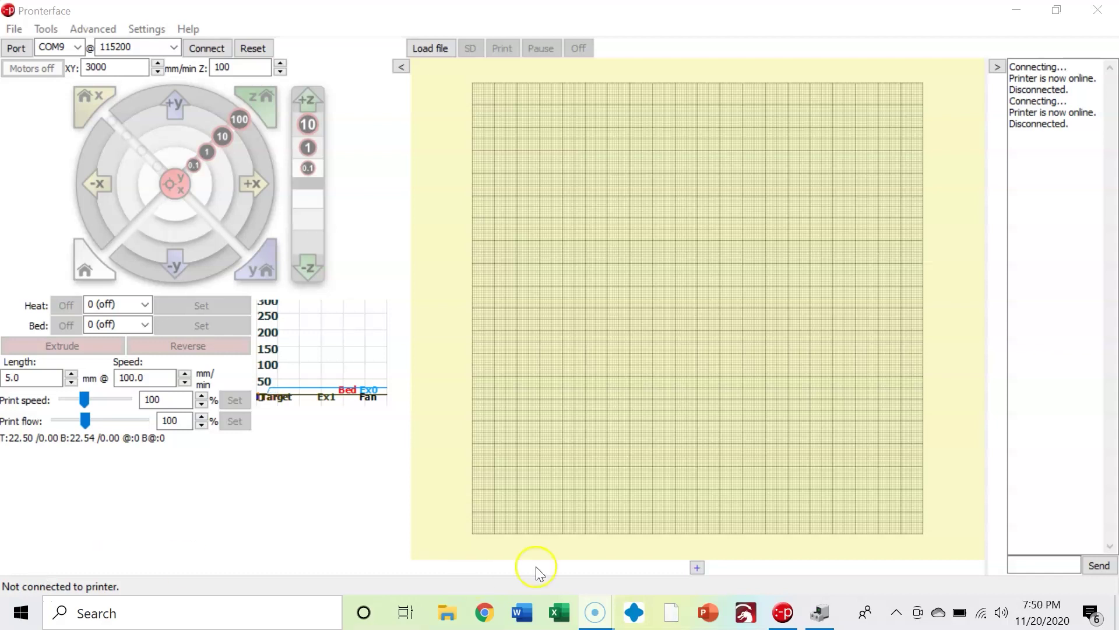
mouse_move(822, 622)
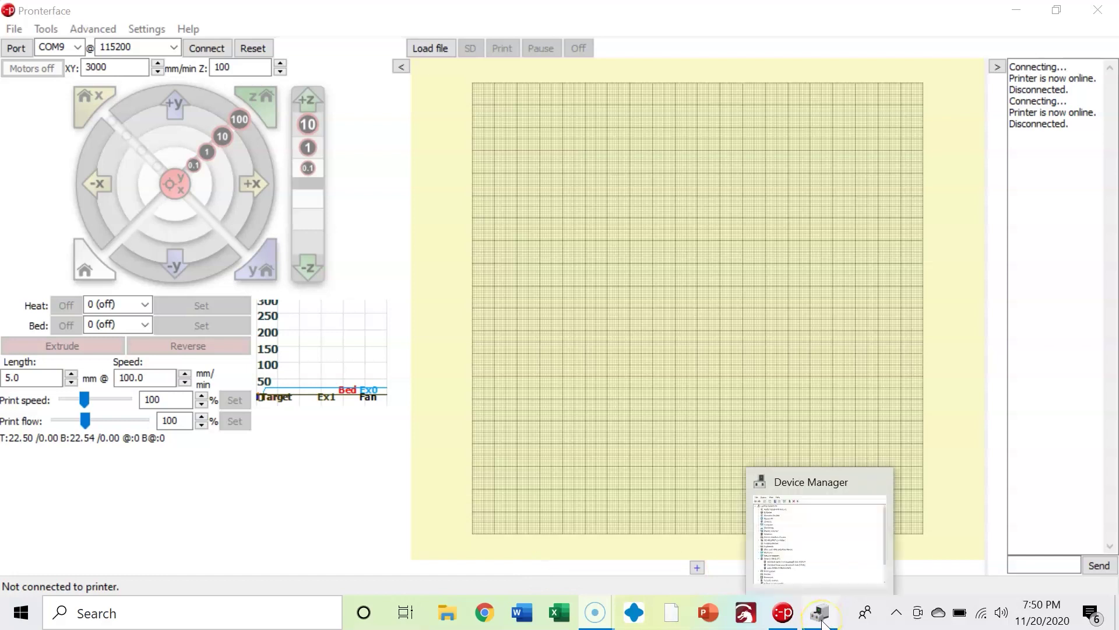
click(206, 622)
text(de)
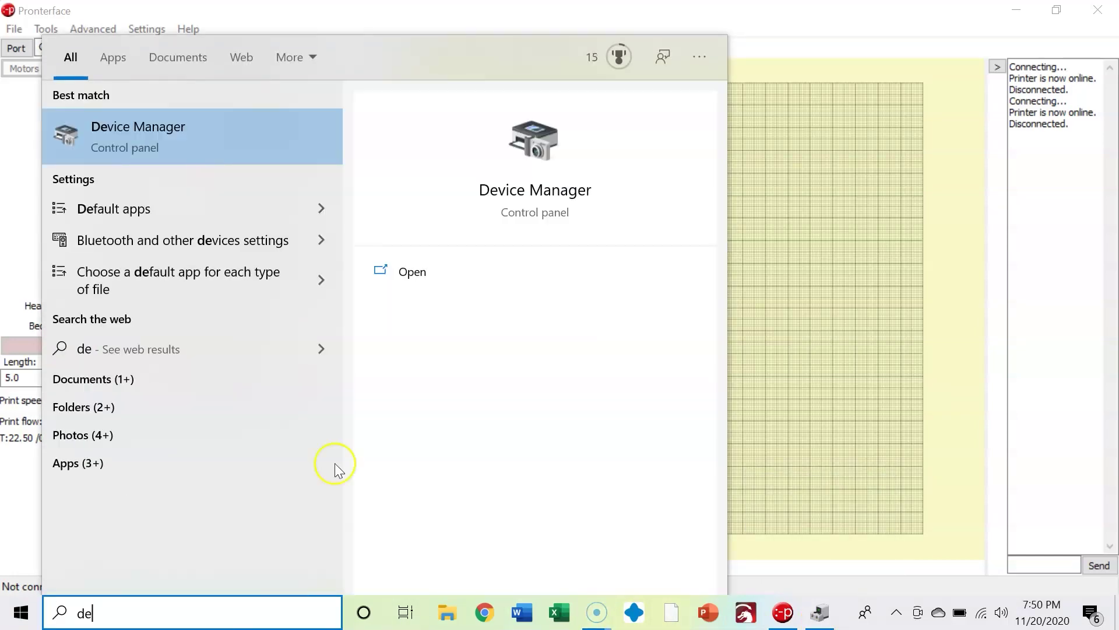
click(161, 126)
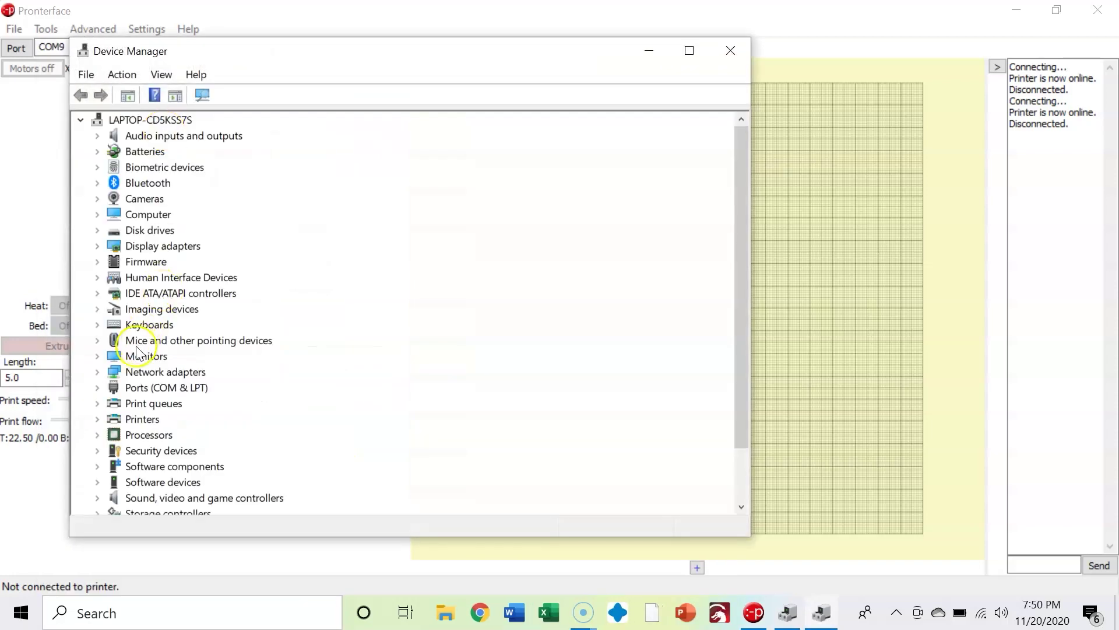
click(98, 388)
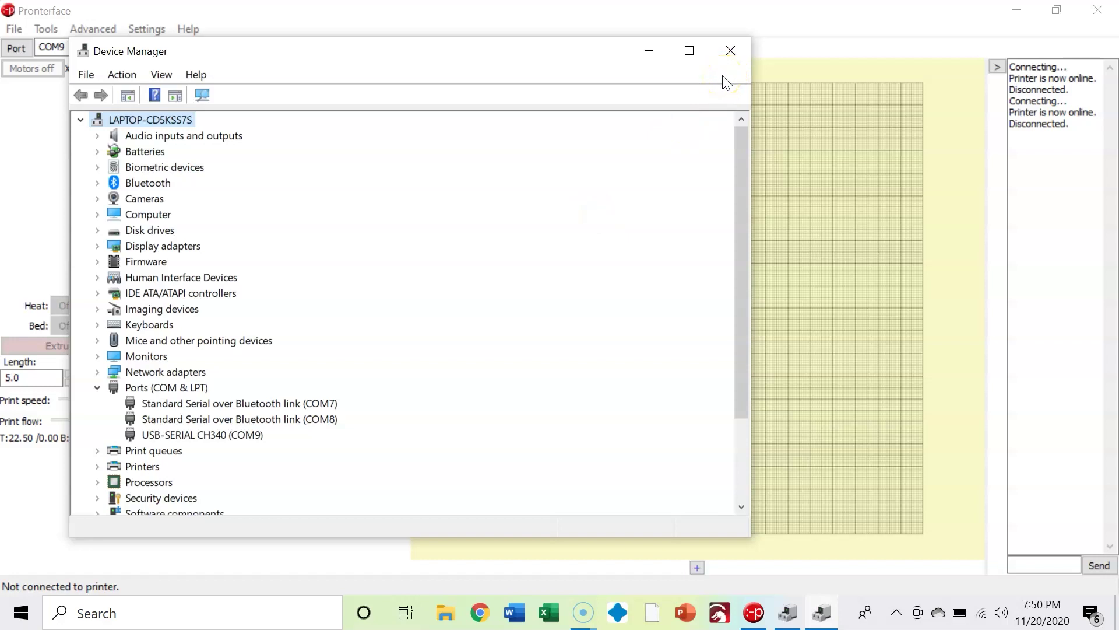
click(726, 59)
click(729, 53)
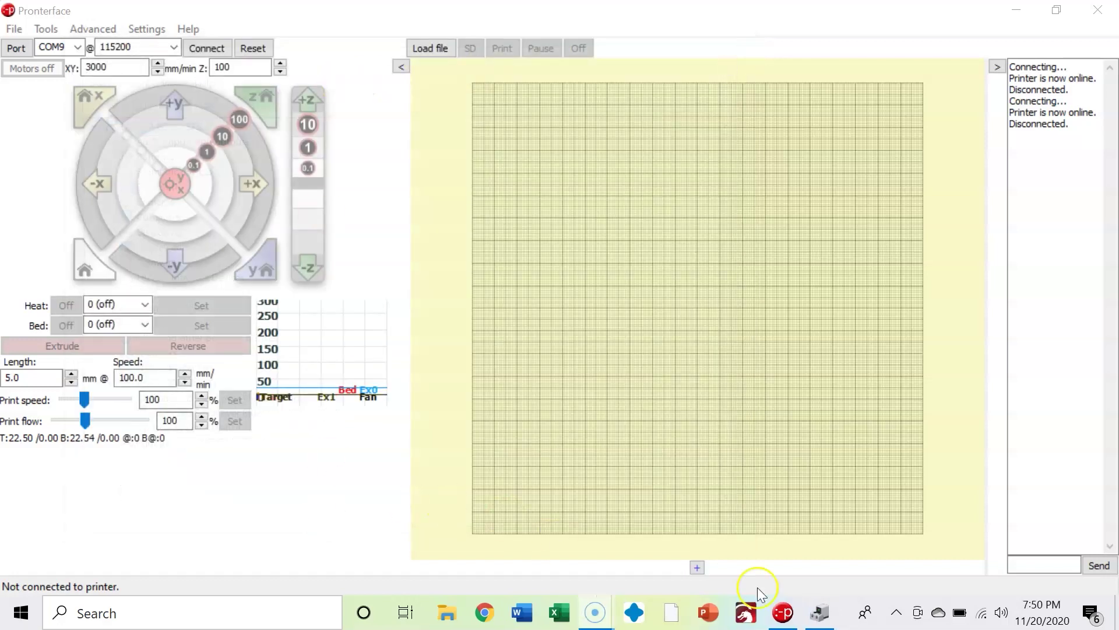
Return to Device Manager and set the USB-SERIAL CH340 (COM9) port to 115200 bits per second, then minimise the window
click(820, 612)
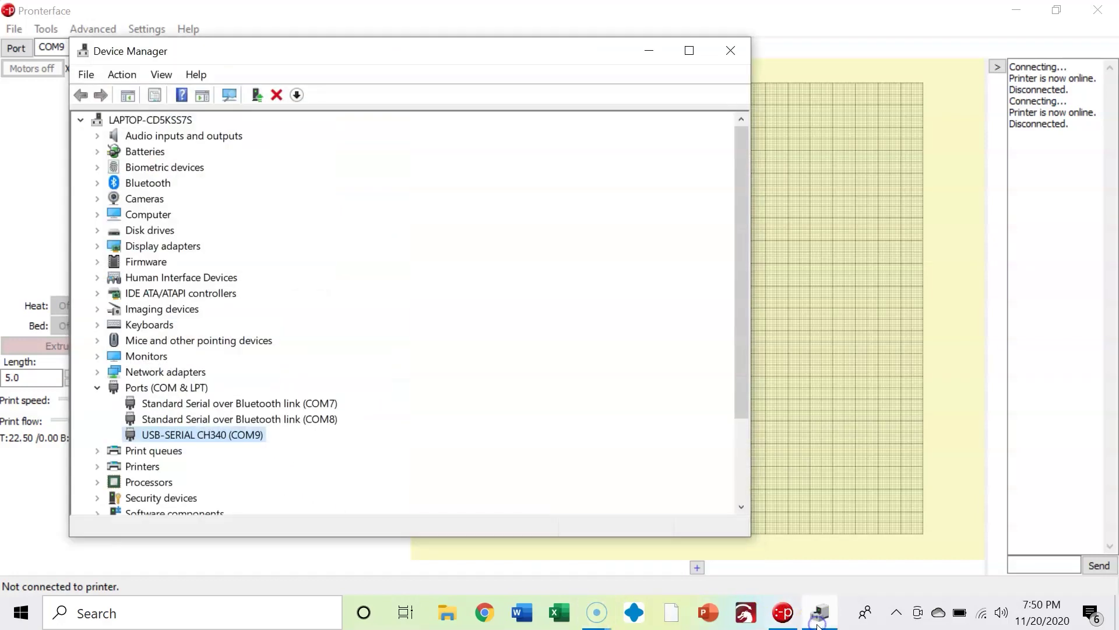
double_click(242, 442)
click(319, 134)
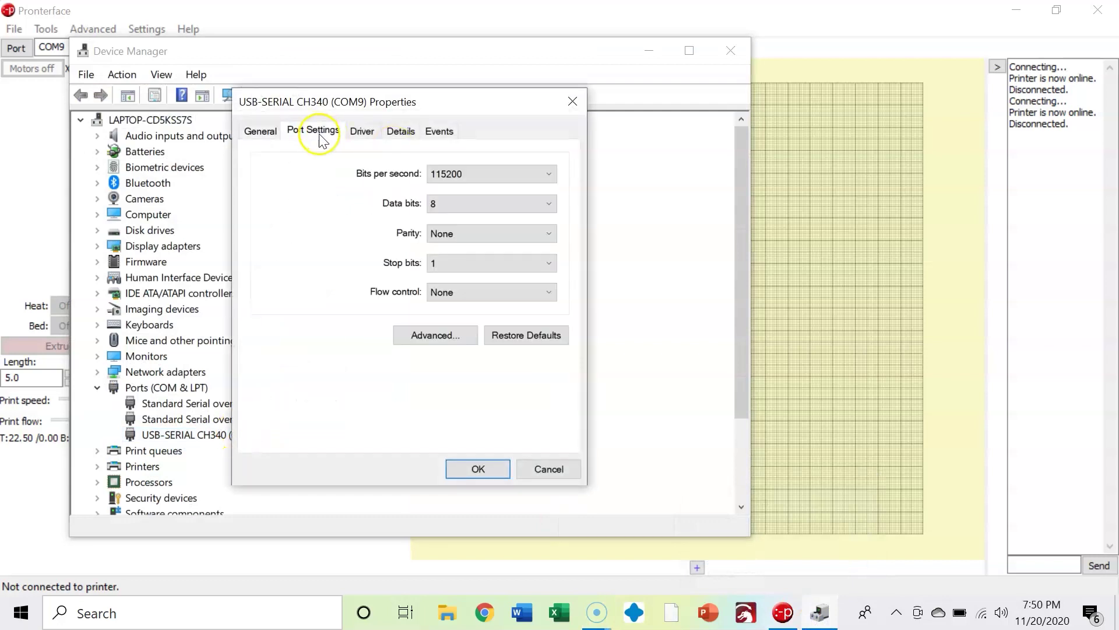
click(463, 176)
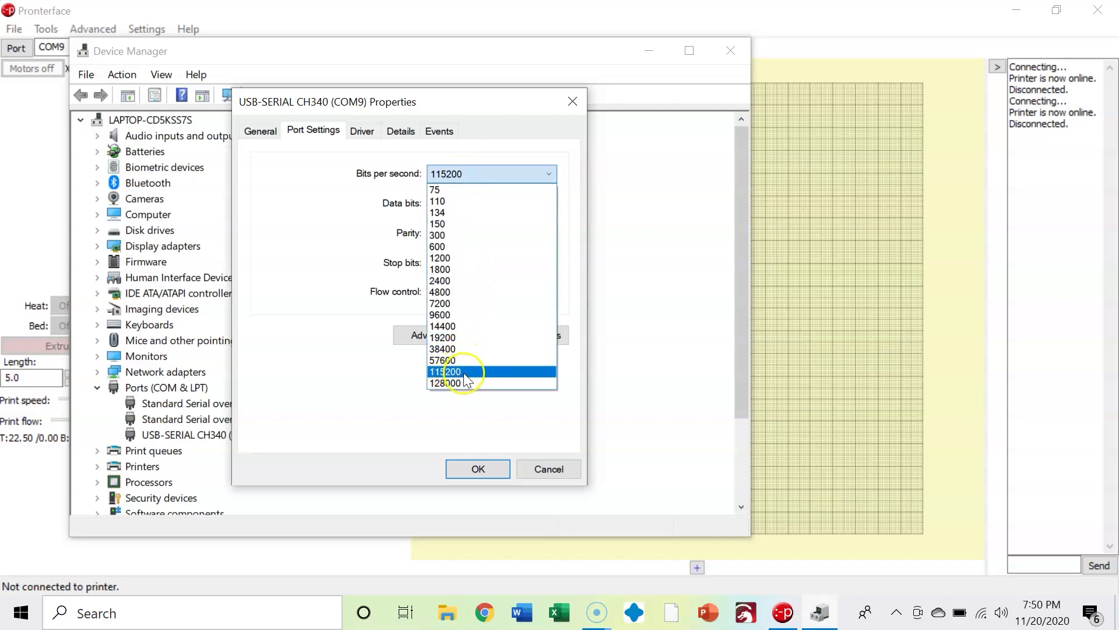
click(456, 372)
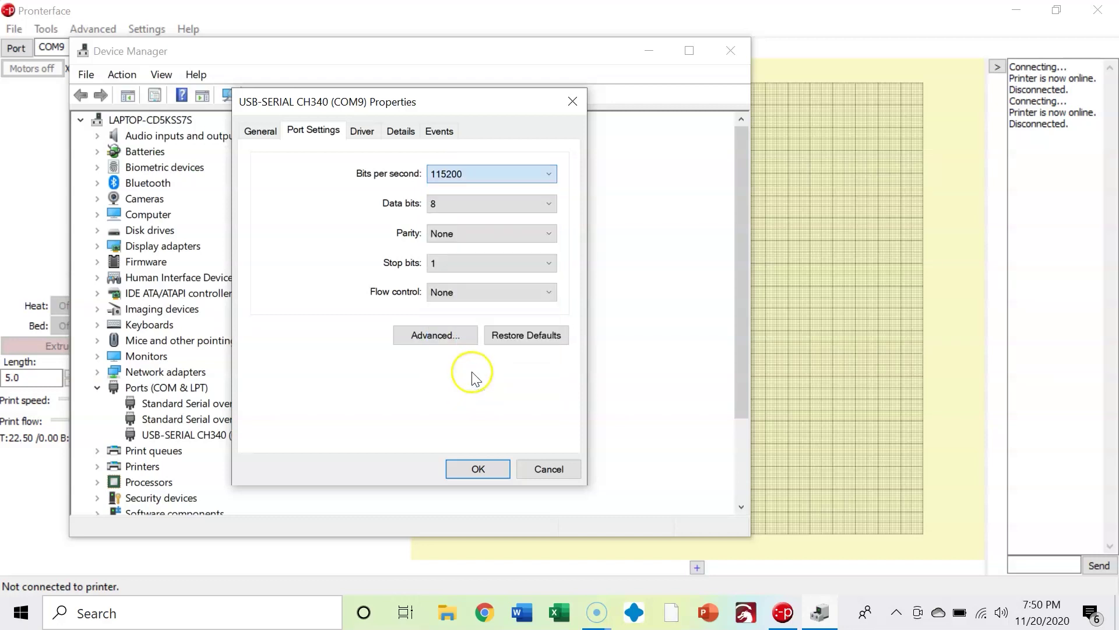
click(487, 470)
click(647, 48)
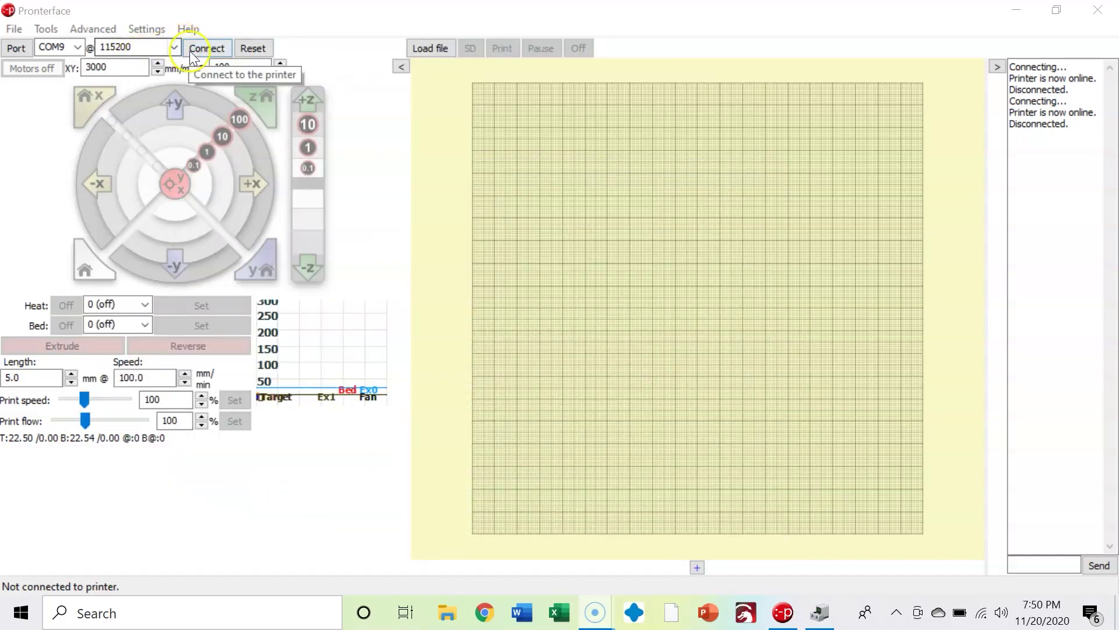
Review the baud rate choices, keep 115200, and connect Pronterface to the printer on COM9
click(170, 48)
click(174, 47)
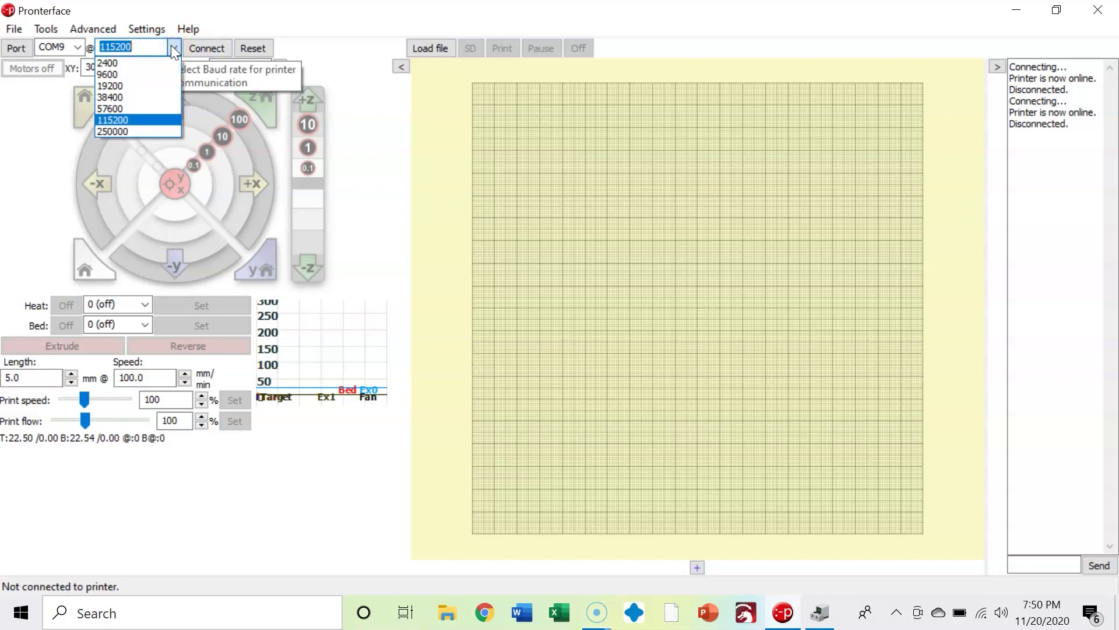
click(173, 48)
click(220, 47)
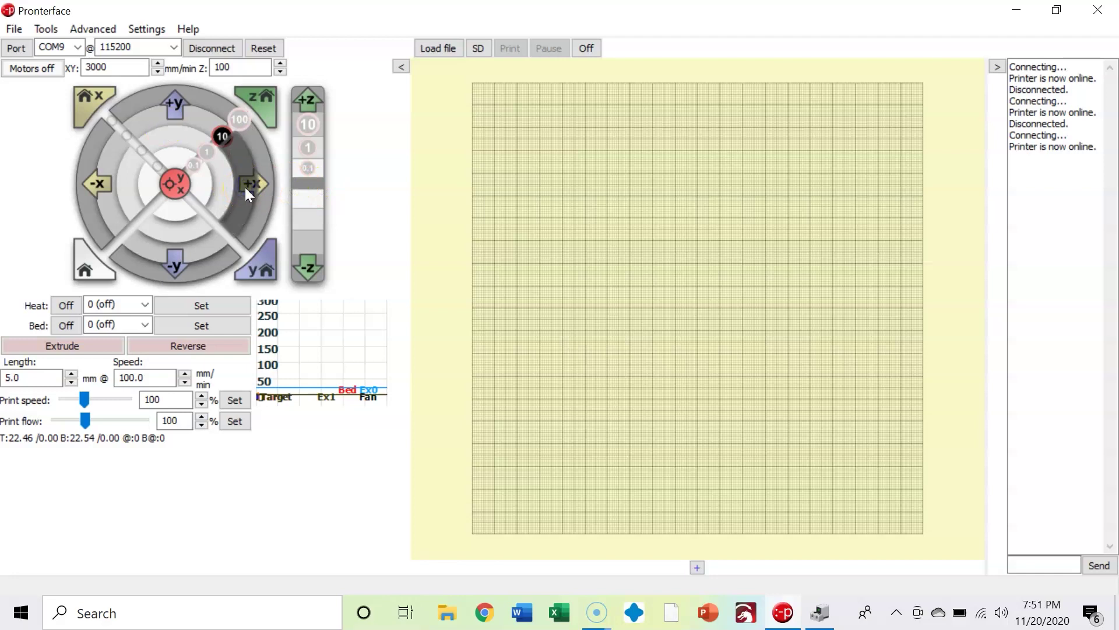
Home the printer's Y axis and X axis to test the connection
click(270, 252)
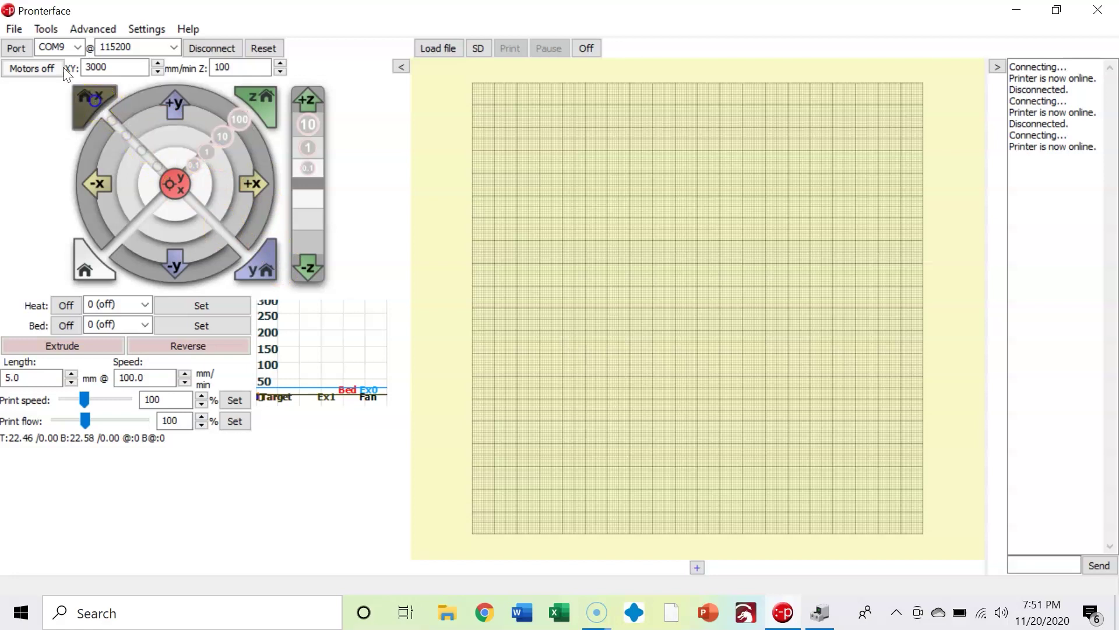
click(95, 100)
click(412, 278)
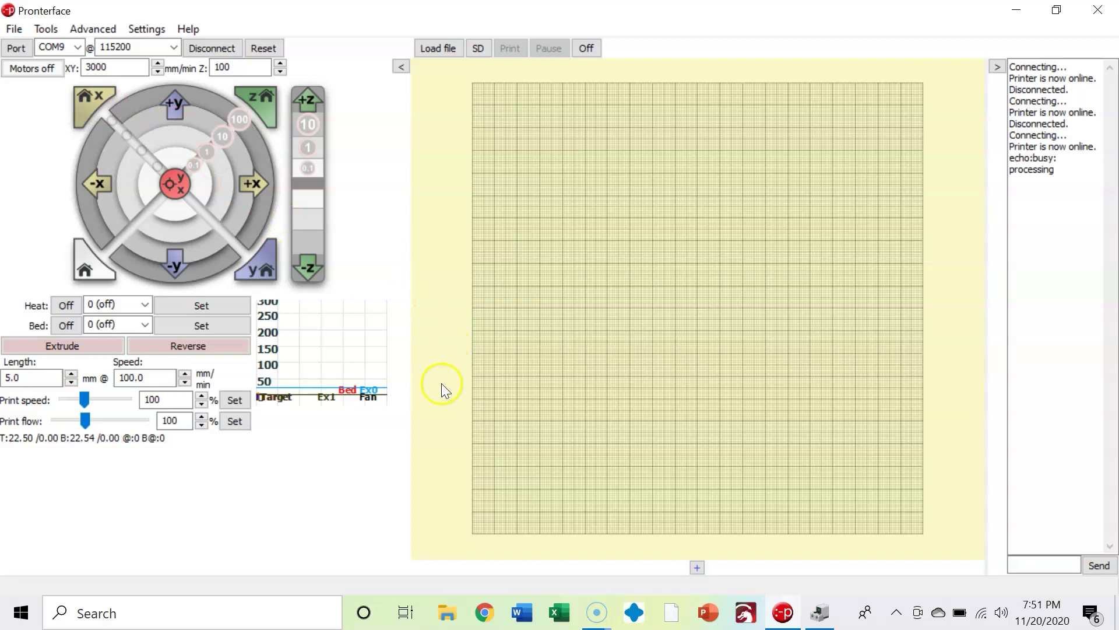
Activate the entry field for sending commands to the printer
click(1036, 564)
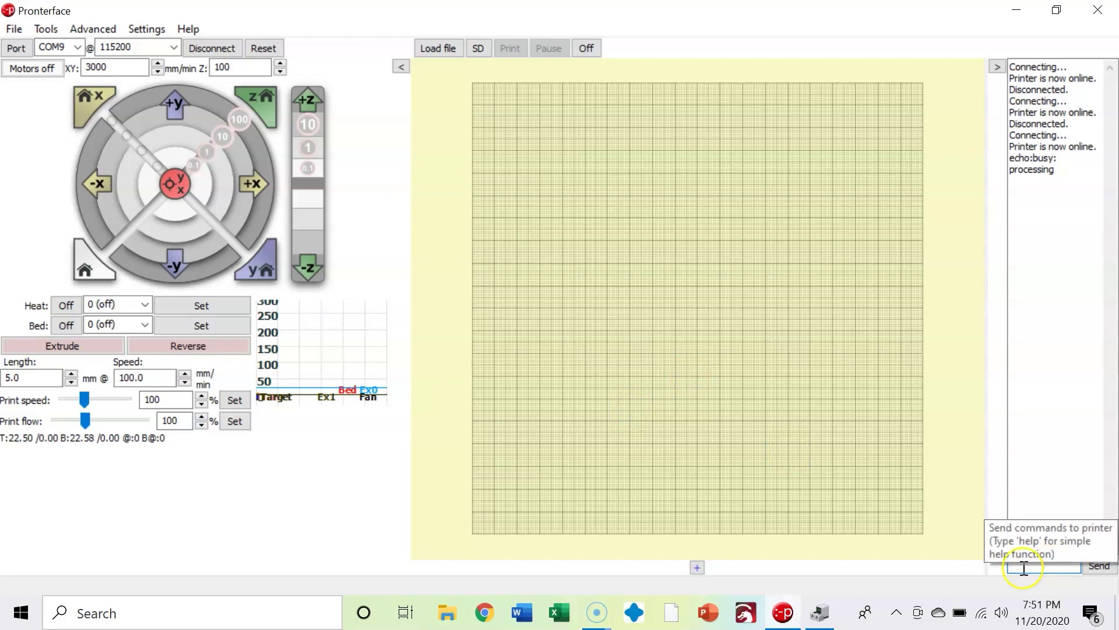